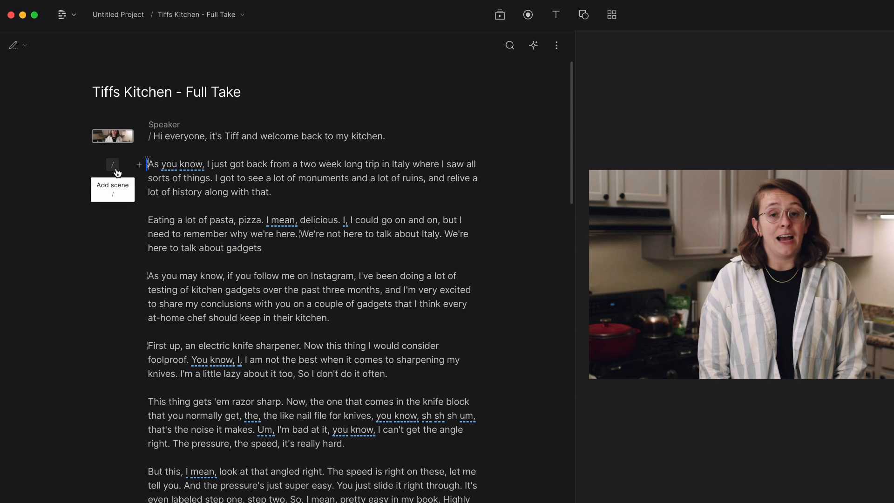
Step: Start a new scene at the 'As you know' paragraph and select that scene
click(116, 171)
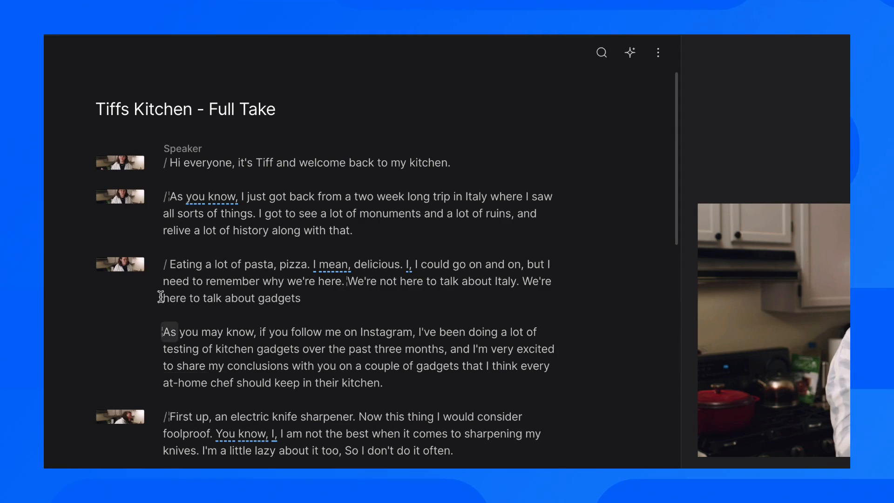
click(118, 197)
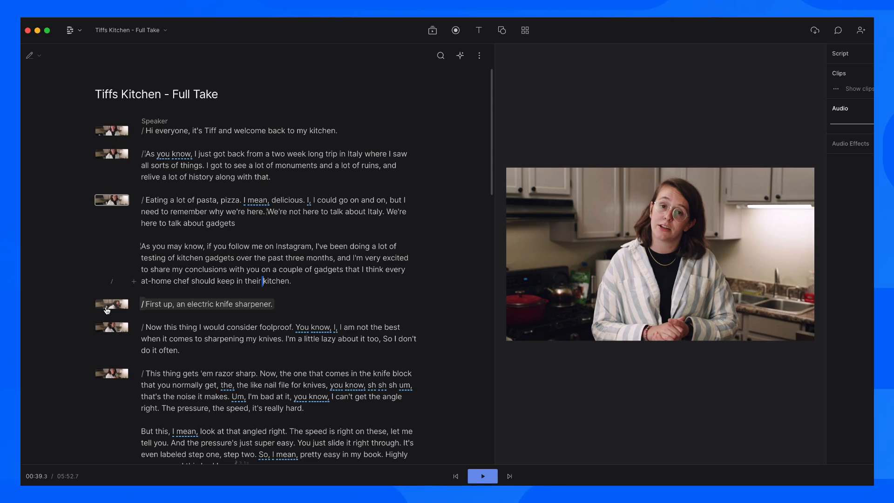
Step: Preview Knife Shapener In Action.mp4 from Media and add it to the 'First up' scene
click(112, 305)
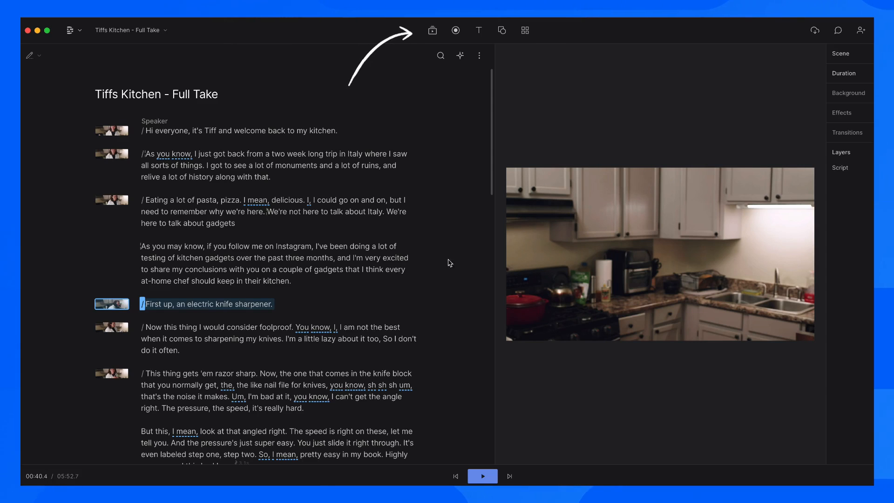
click(432, 31)
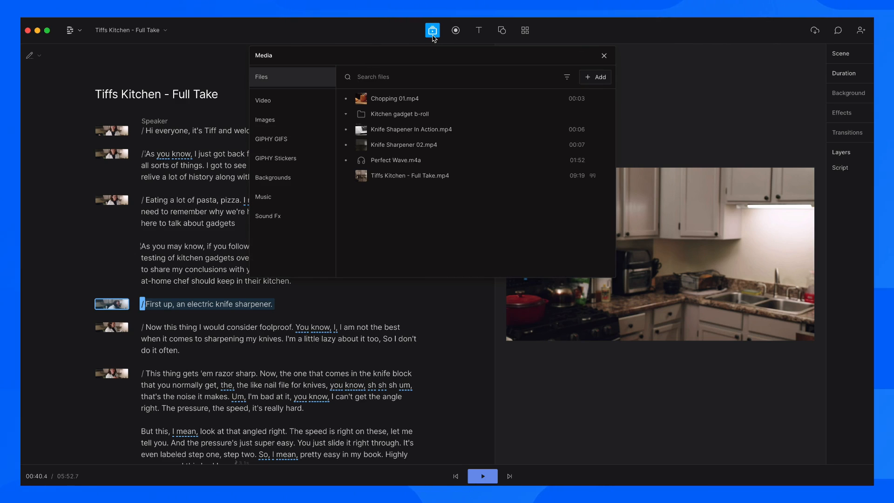
click(445, 133)
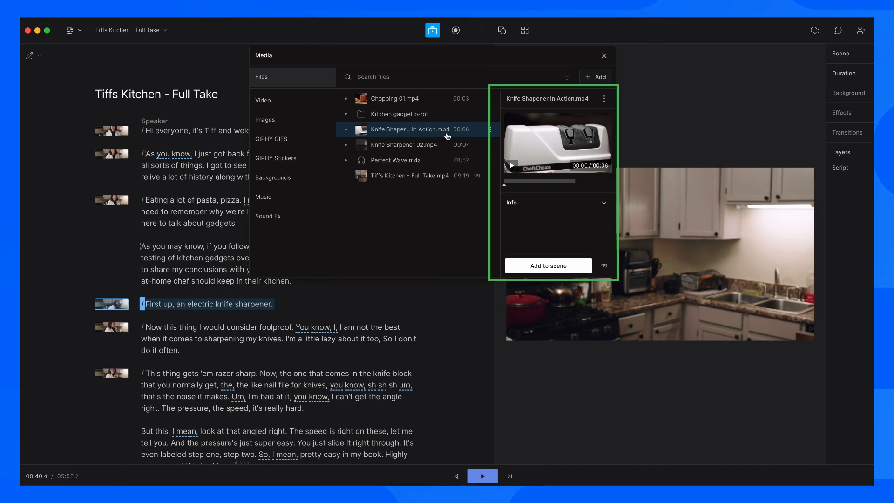
click(550, 264)
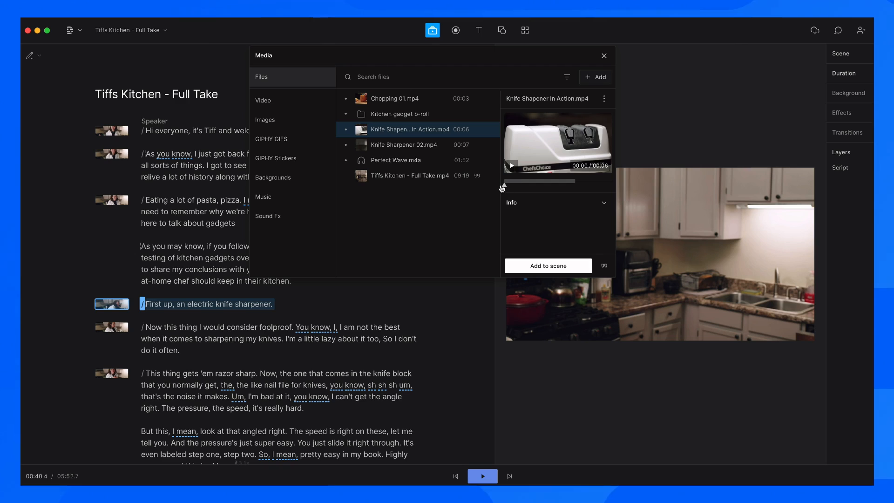
drag(502, 187, 521, 187)
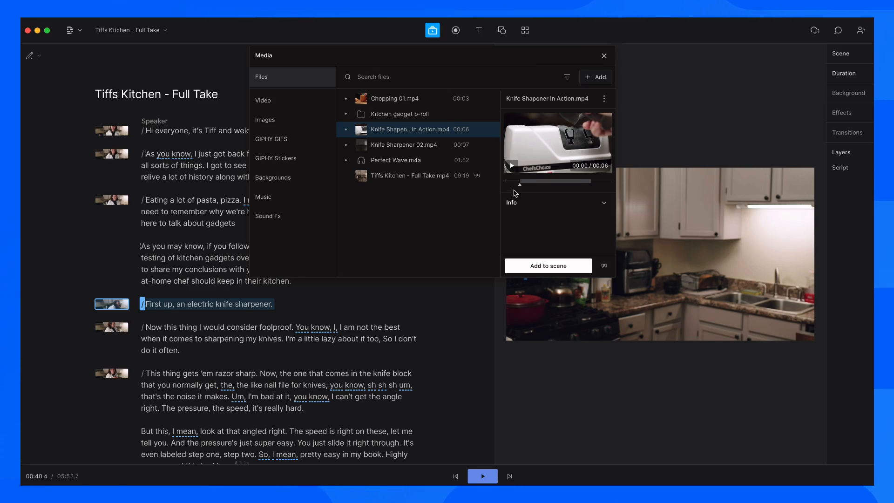
click(538, 266)
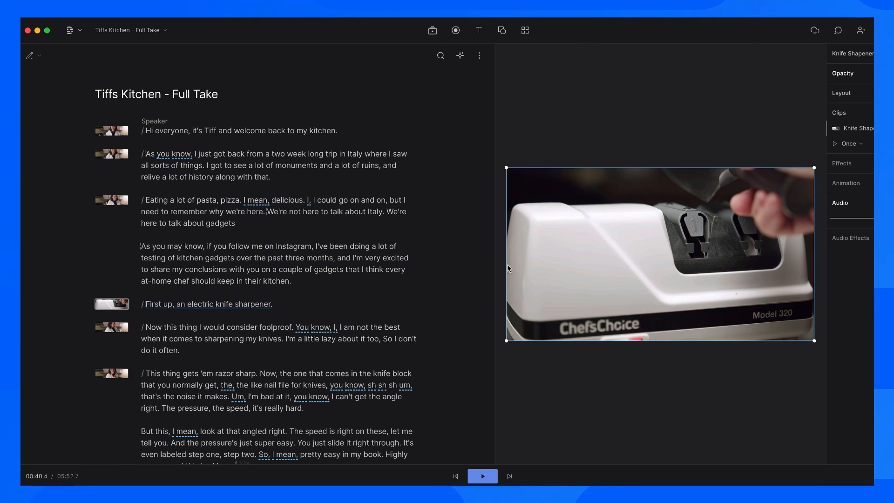
Step: Play back the knife sharpener scene and select the sharpener clip on the canvas
click(265, 281)
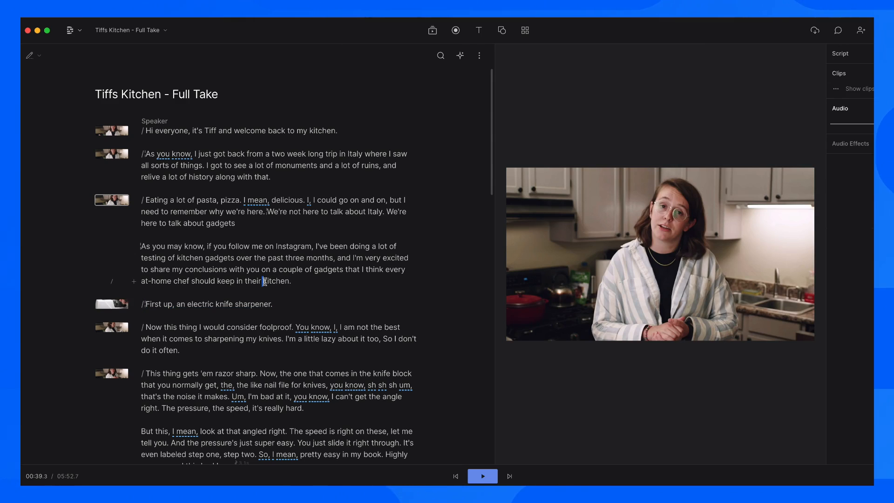
key(space)
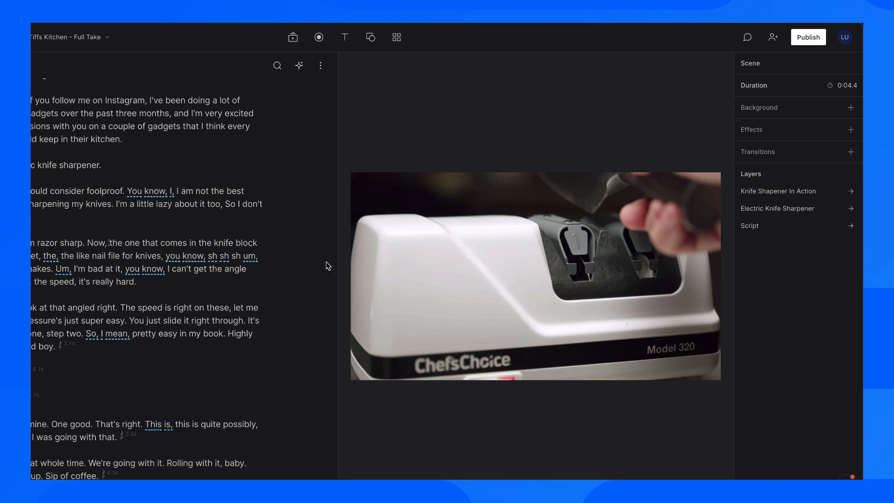
click(436, 321)
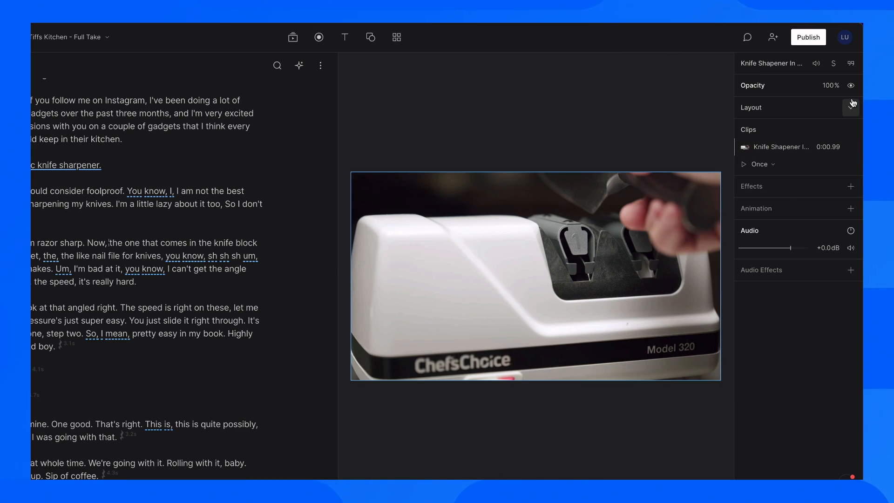
click(851, 187)
click(850, 188)
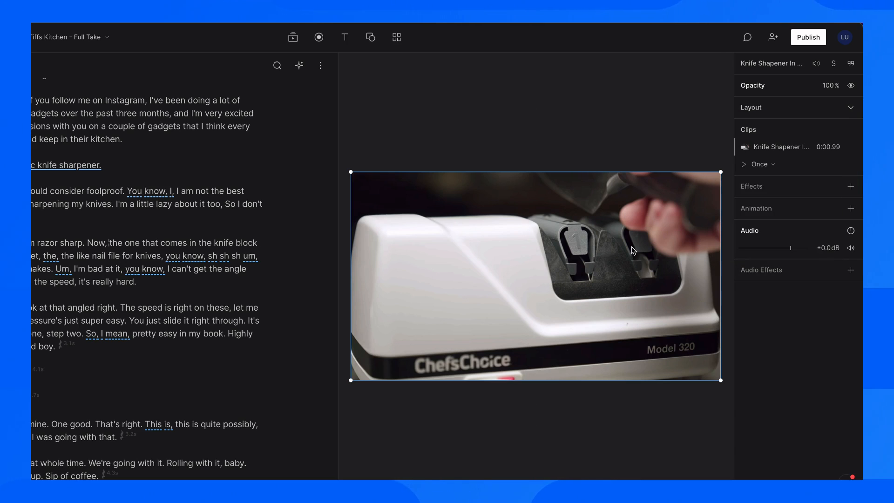
Step: Shrink the sharpener clip and move it up-right so the kitchen shows around it
mouse_move(612, 248)
mouse_down()
mouse_move(500, 256)
mouse_move(600, 249)
mouse_up()
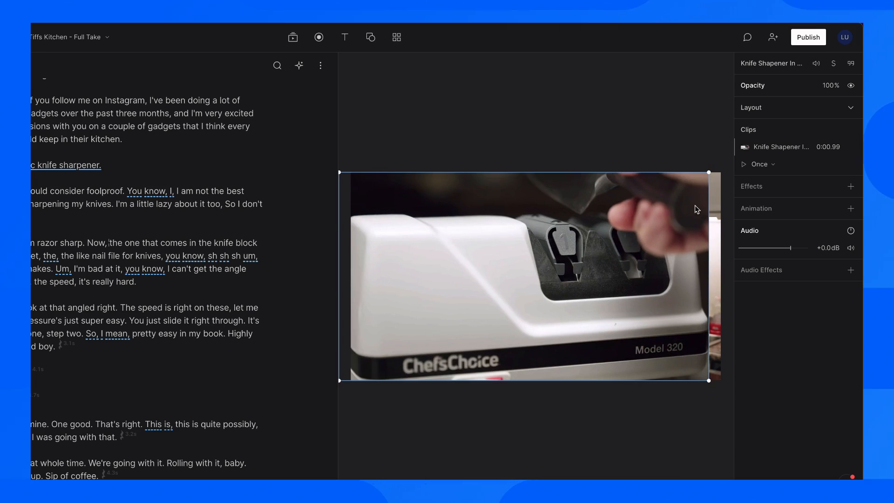
drag(712, 173, 613, 226)
drag(565, 284, 614, 264)
Step: Crop away the left part of the sharpener clip and move it toward the top-left
right_click(582, 259)
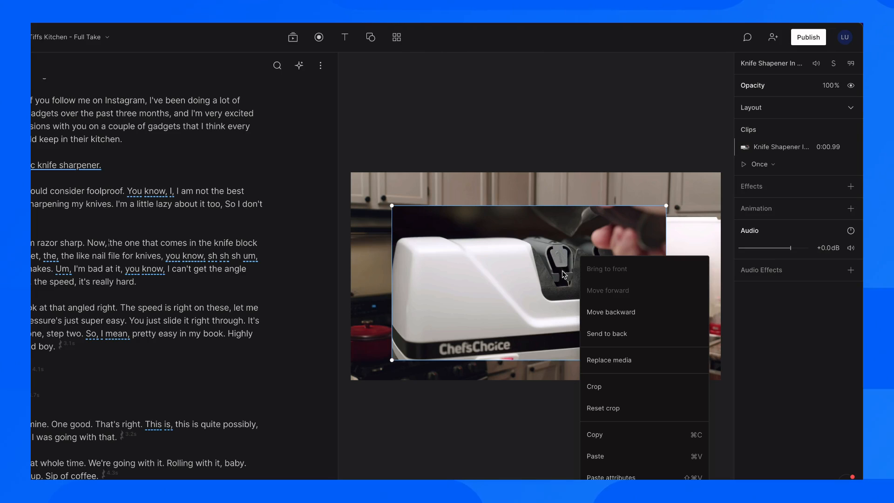
click(613, 387)
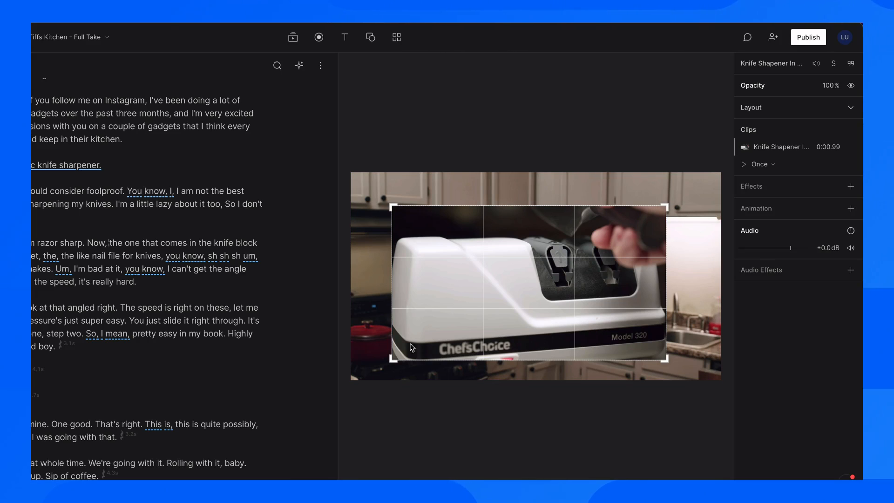
drag(391, 320, 517, 313)
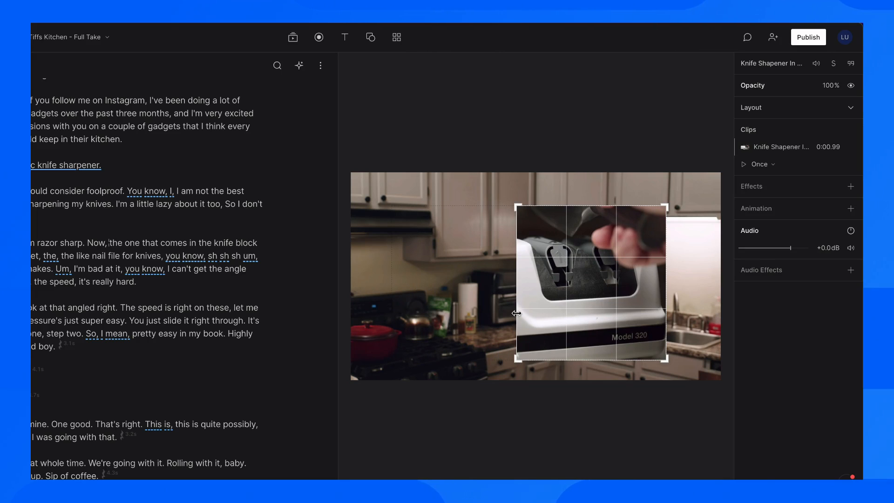
right_click(563, 304)
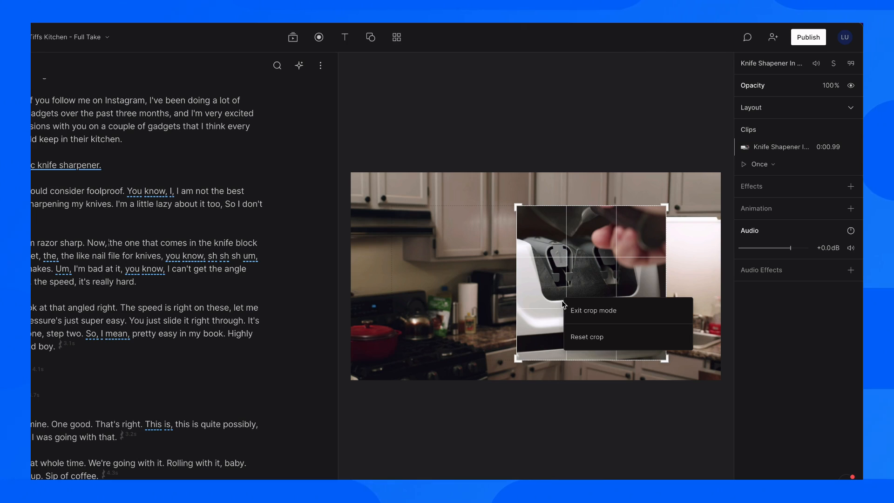
click(586, 310)
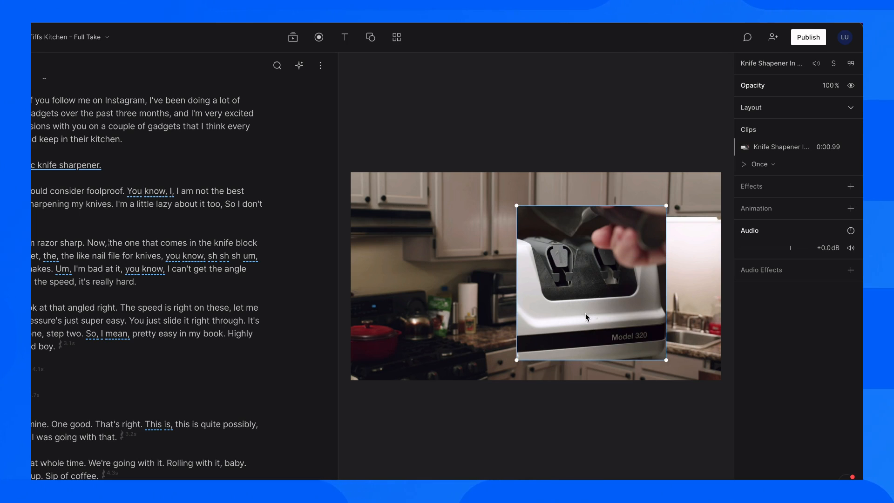
drag(586, 313, 433, 313)
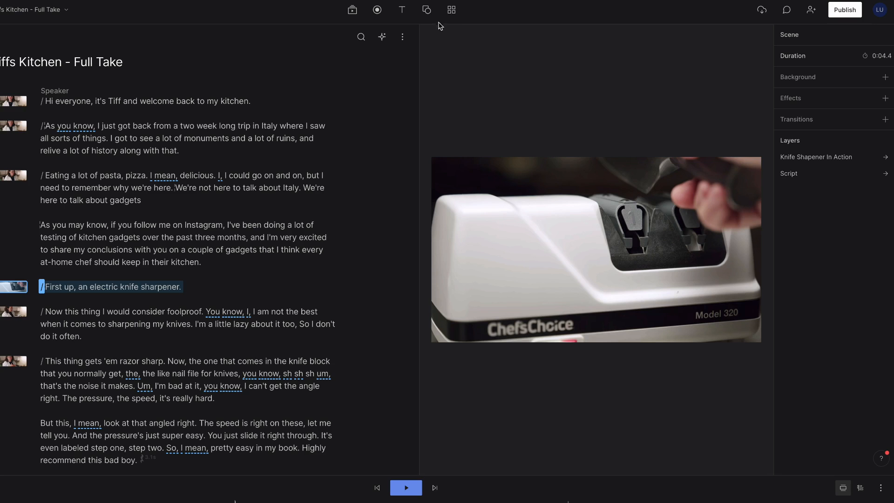
Step: Add an 'Electric Knife Sharpener' title in Permanent Marker font with an outline border
click(402, 10)
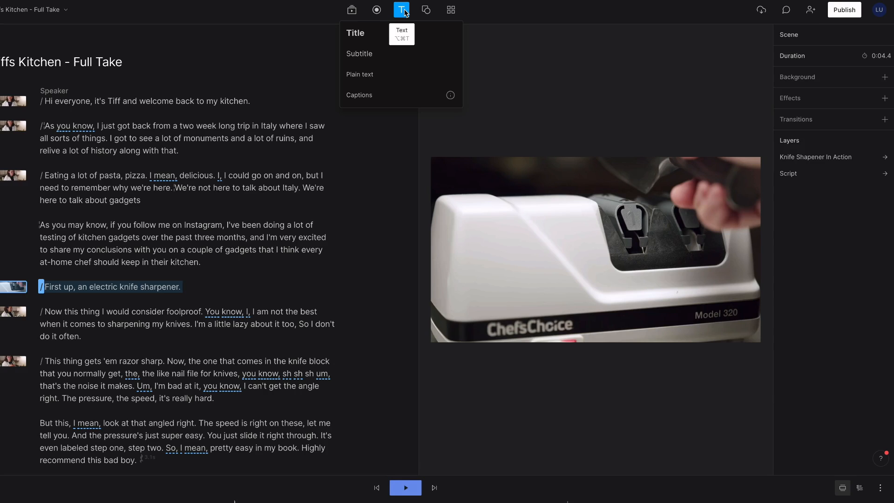
click(356, 33)
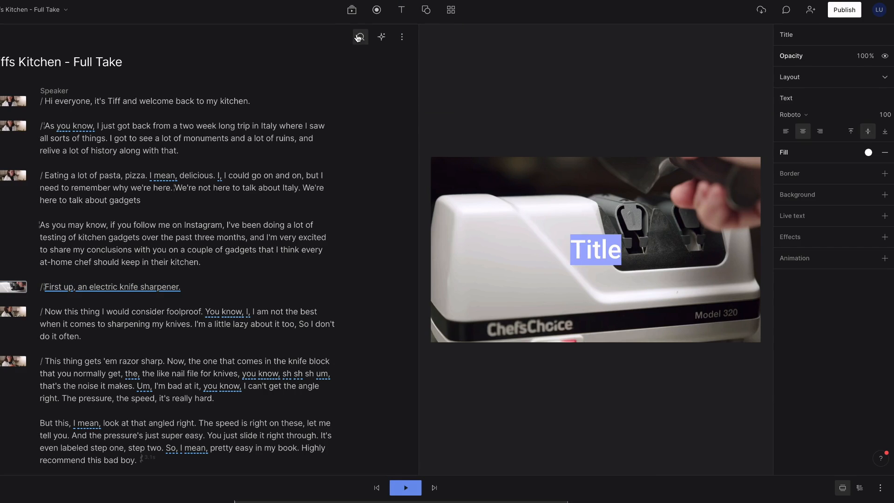
text(Electric Knife Sharpener)
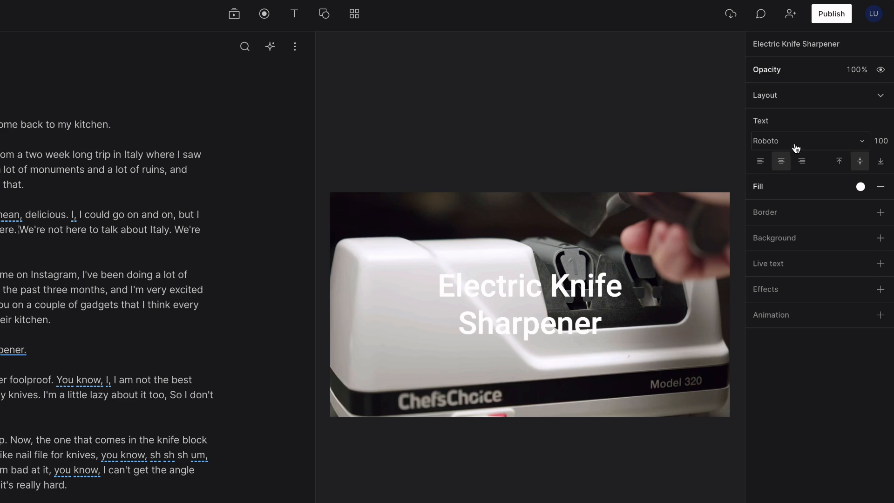
click(796, 148)
click(794, 216)
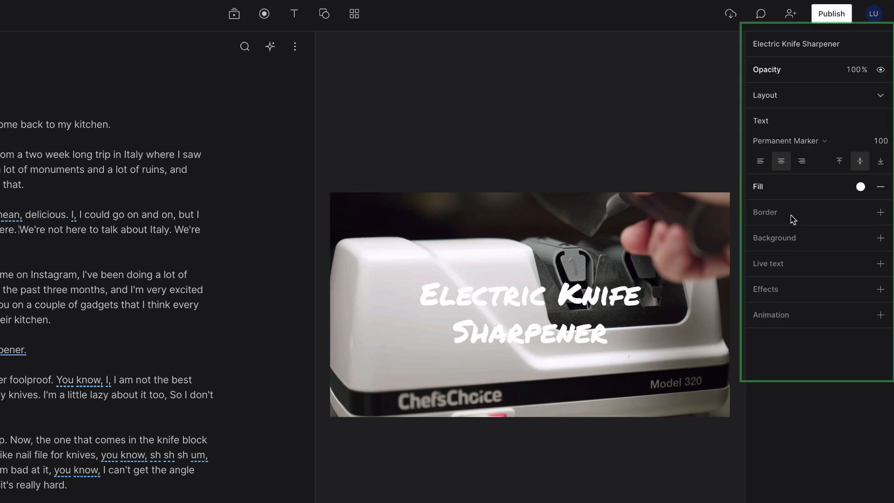
click(880, 213)
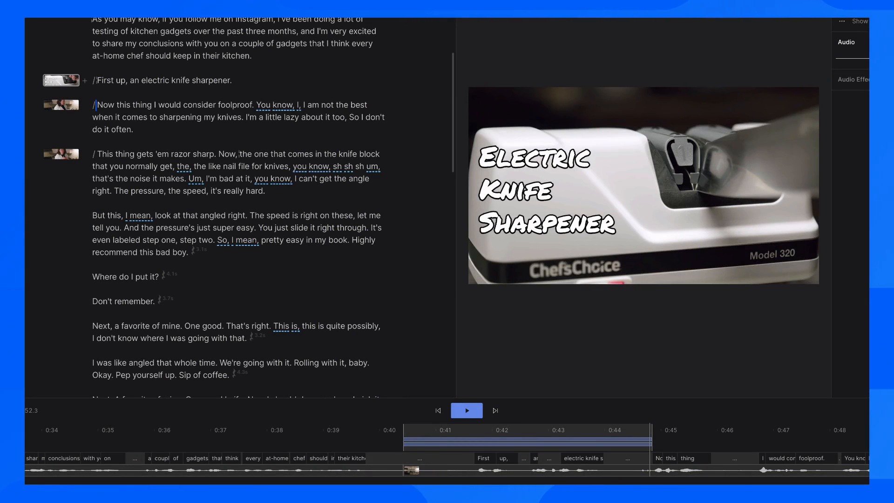
Step: Reposition the title over the shot and widen its box so it wraps to two lines
click(44, 82)
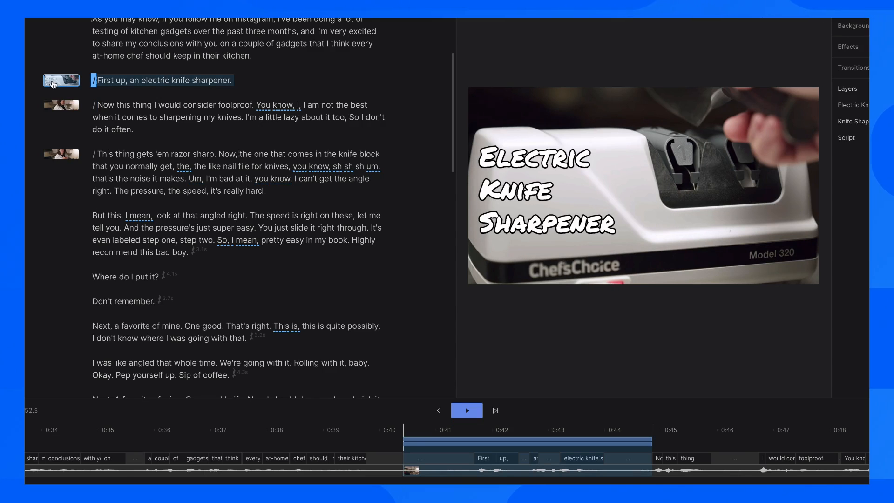
click(519, 175)
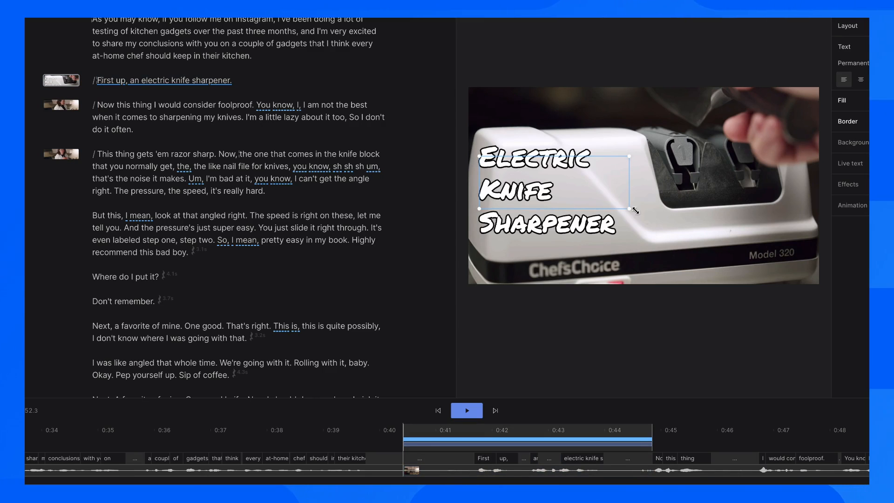
drag(608, 196, 648, 240)
drag(646, 192, 767, 191)
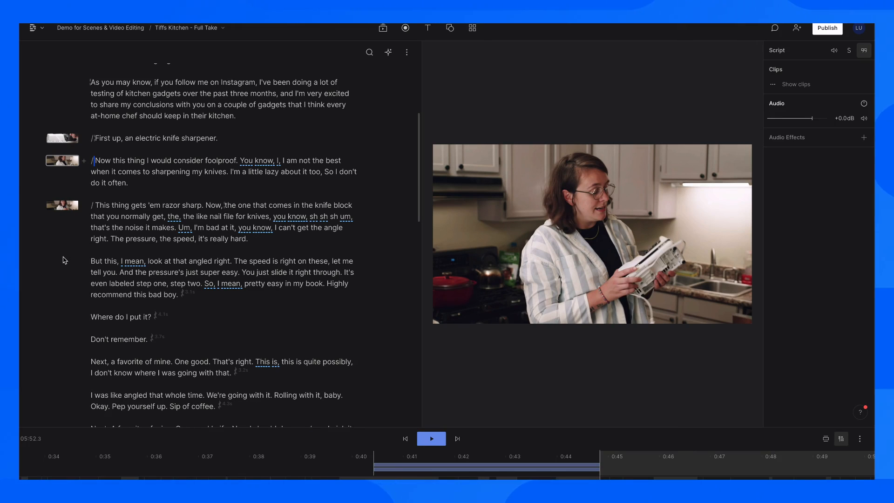
Step: Browse the First up scene's effects and transitions, then show the title layer's properties
click(60, 142)
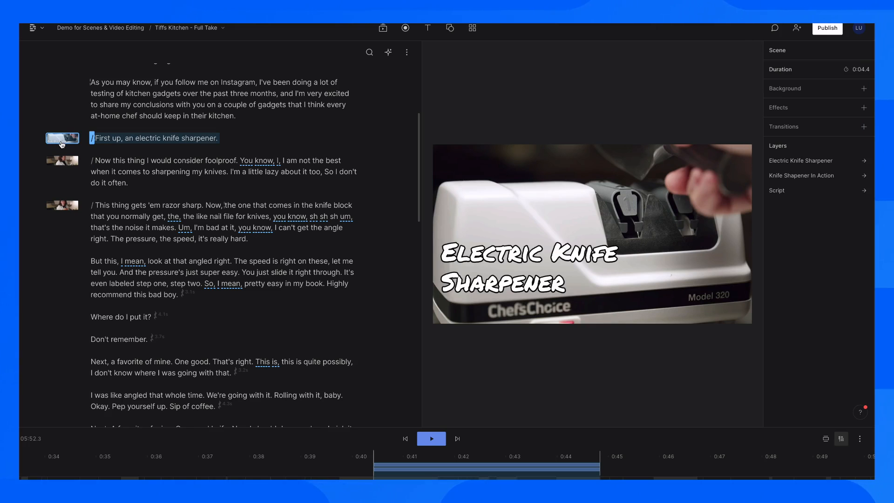
click(864, 108)
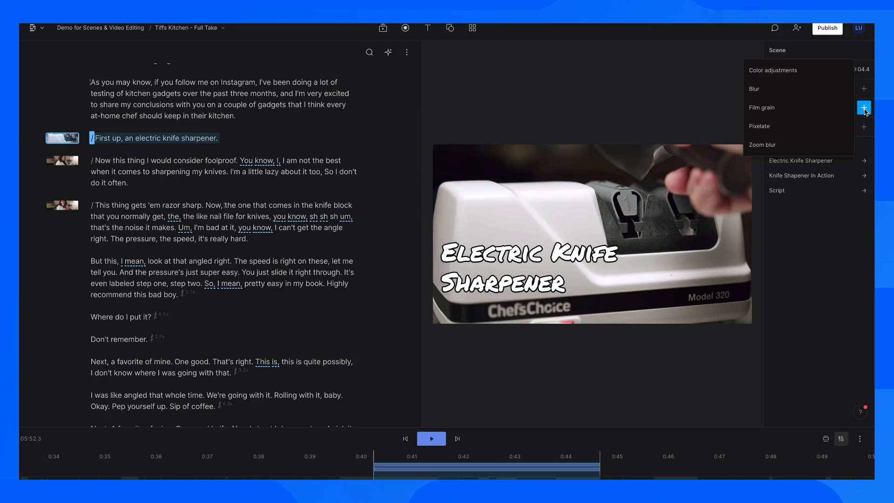
click(864, 108)
click(864, 127)
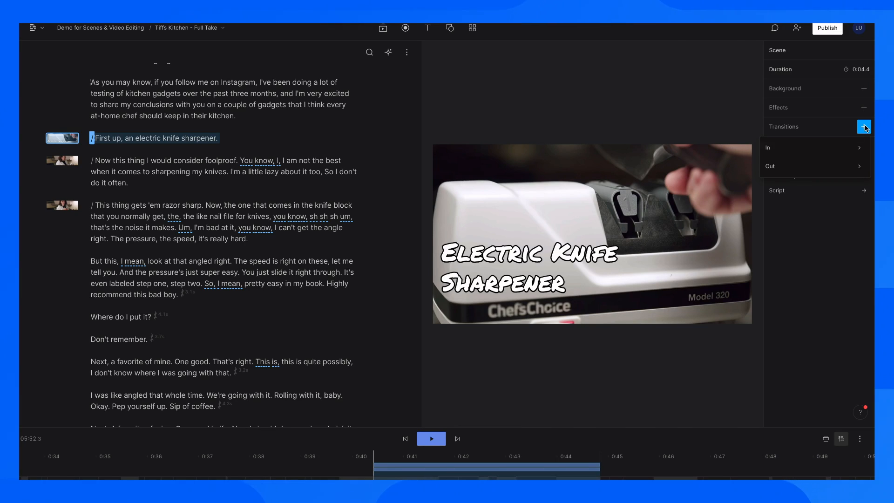
click(864, 126)
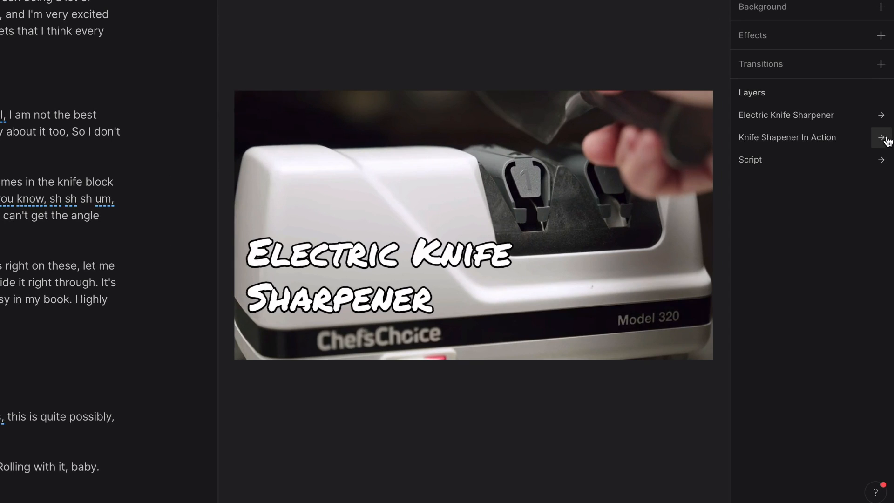
click(881, 115)
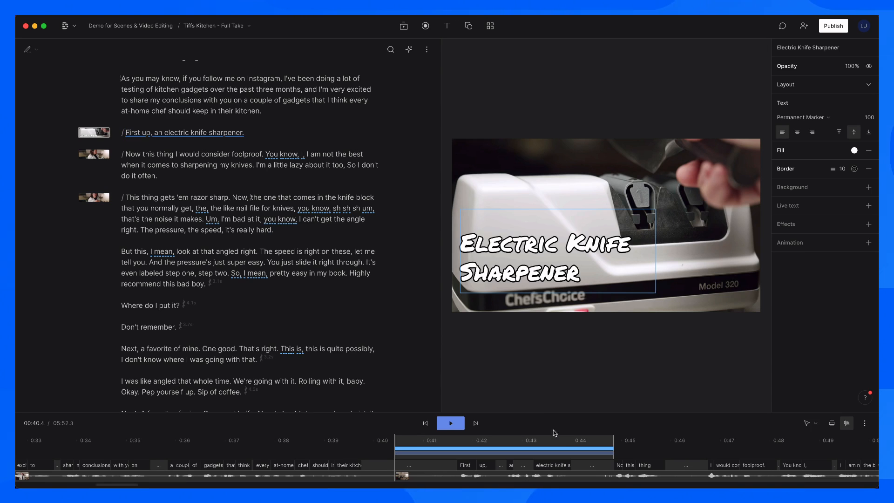
Step: Enlarge the timeline and extend the title clip past the end of the sharpener B-roll
drag(553, 412, 537, 298)
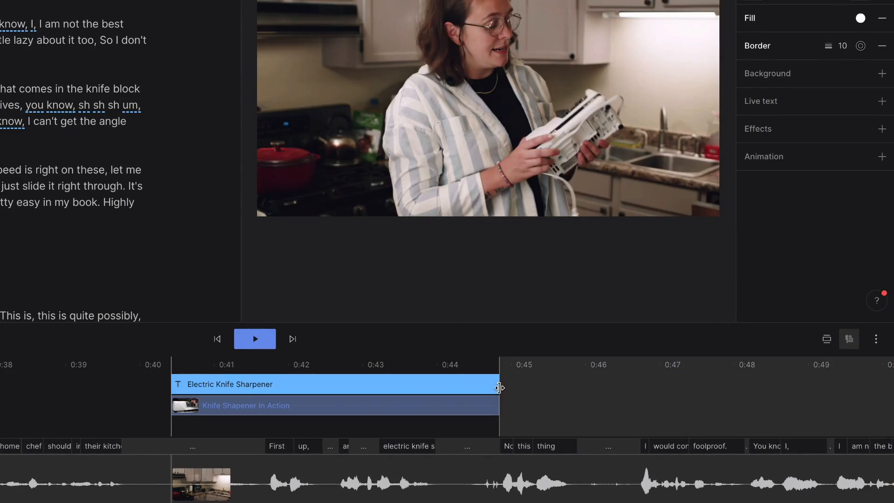
drag(499, 388, 887, 392)
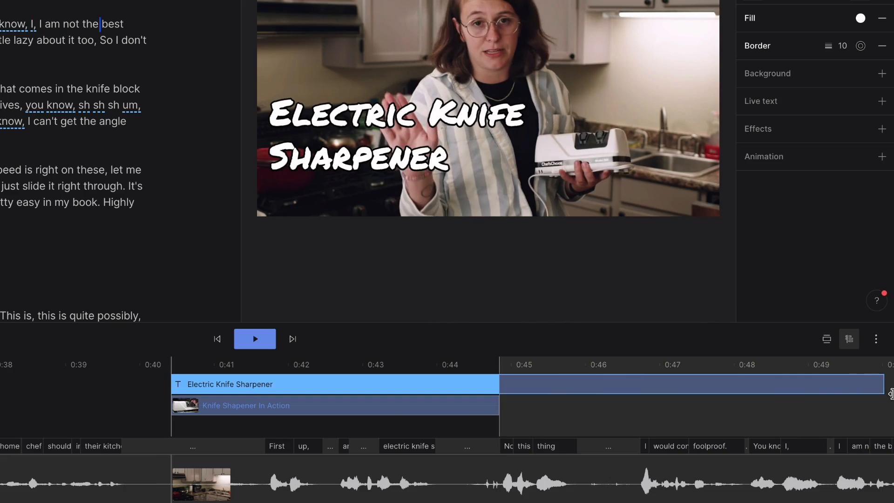